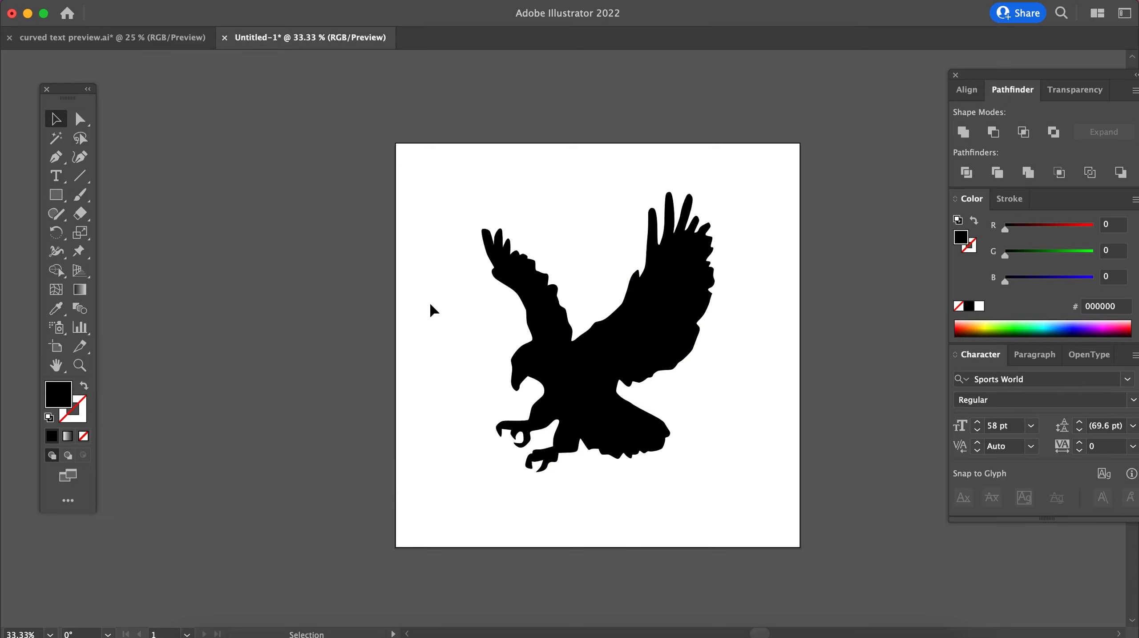
# Step: Enlarge the eagle silhouette slightly and reposition it near the centre of the artboard
pyautogui.moveTo(575, 382); pyautogui.dragTo(576, 347)
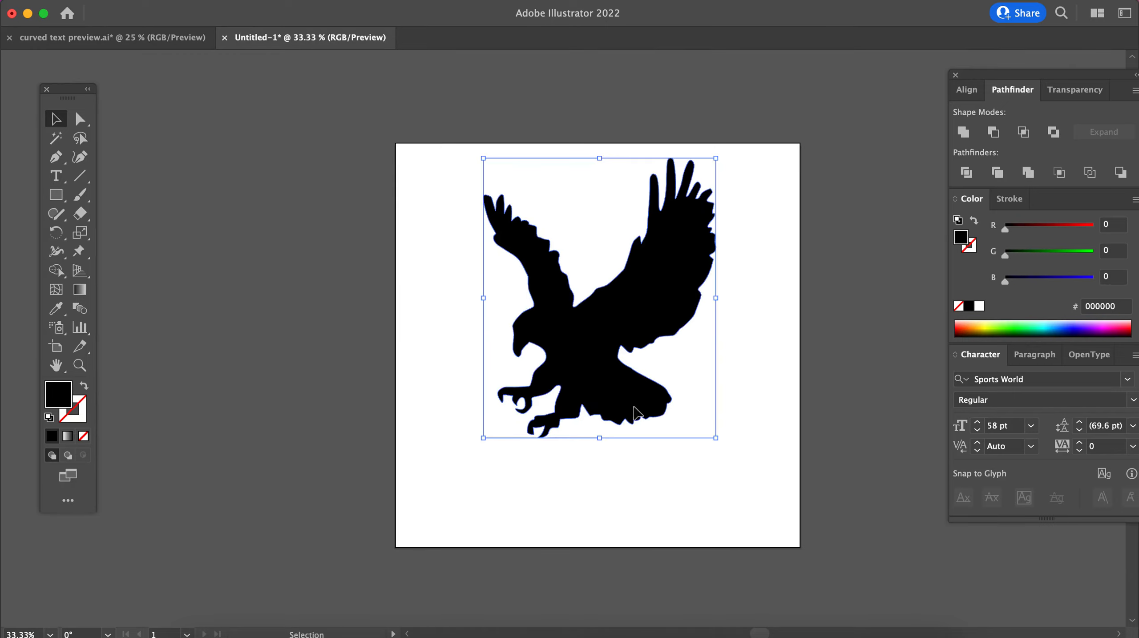
pyautogui.moveTo(714, 437); pyautogui.dragTo(744, 481)
pyautogui.moveTo(612, 427); pyautogui.dragTo(590, 416)
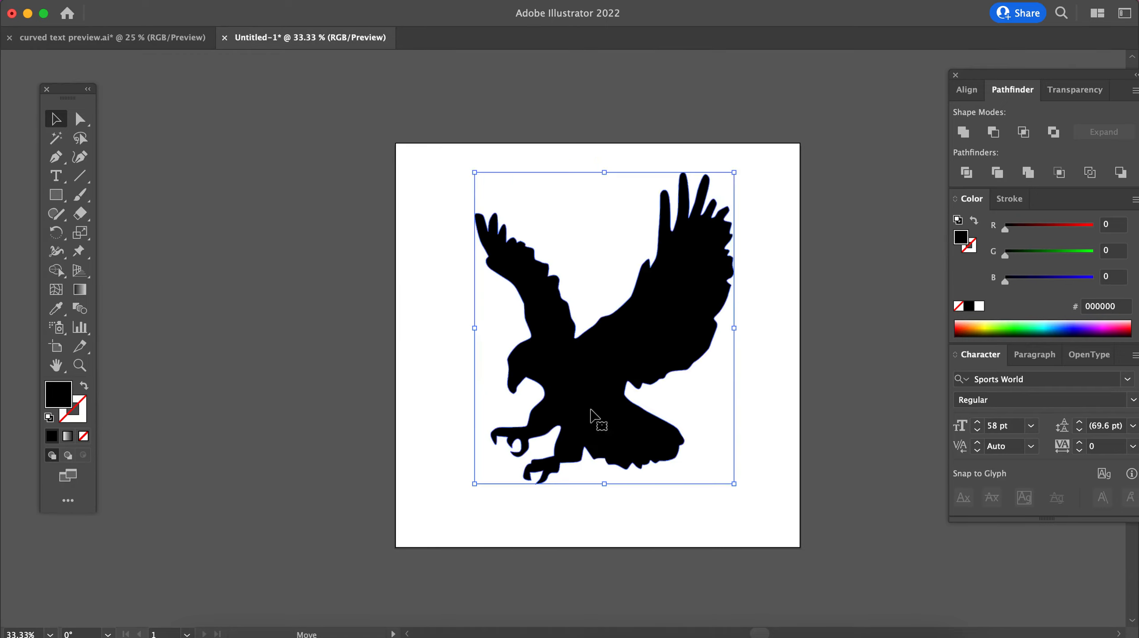
pyautogui.press('a')
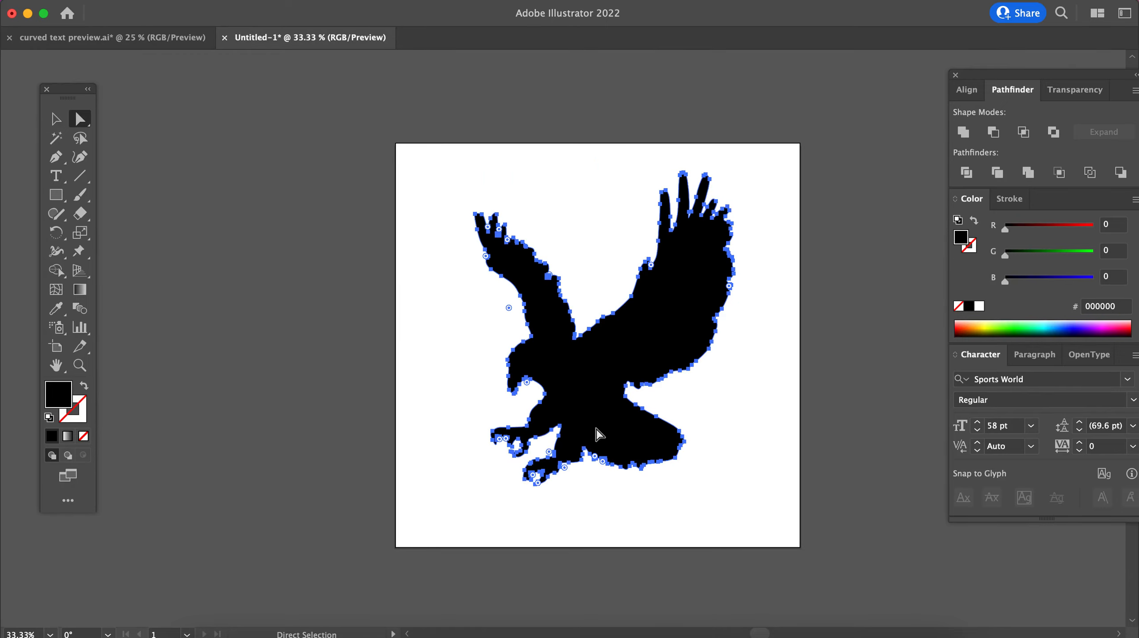
pyautogui.click(57, 121)
pyautogui.click(428, 243)
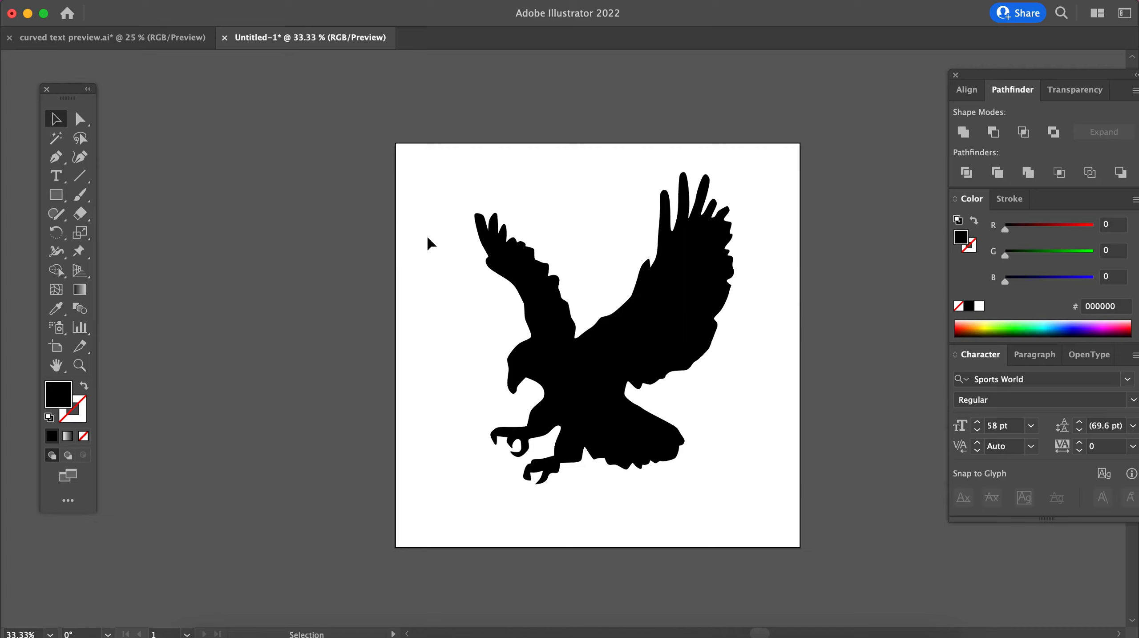
# Step: Place a thin horizontal rectangle across the eagle's lower body and subtract it from the silhouette with Minus Front
pyautogui.click(57, 197)
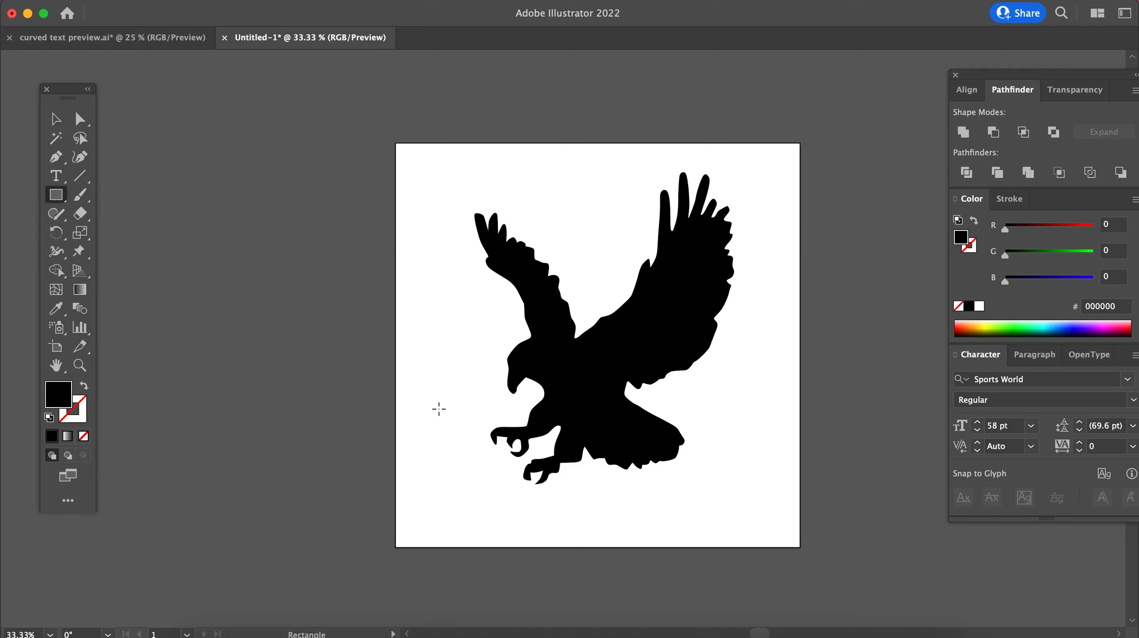
pyautogui.moveTo(440, 399); pyautogui.dragTo(728, 418)
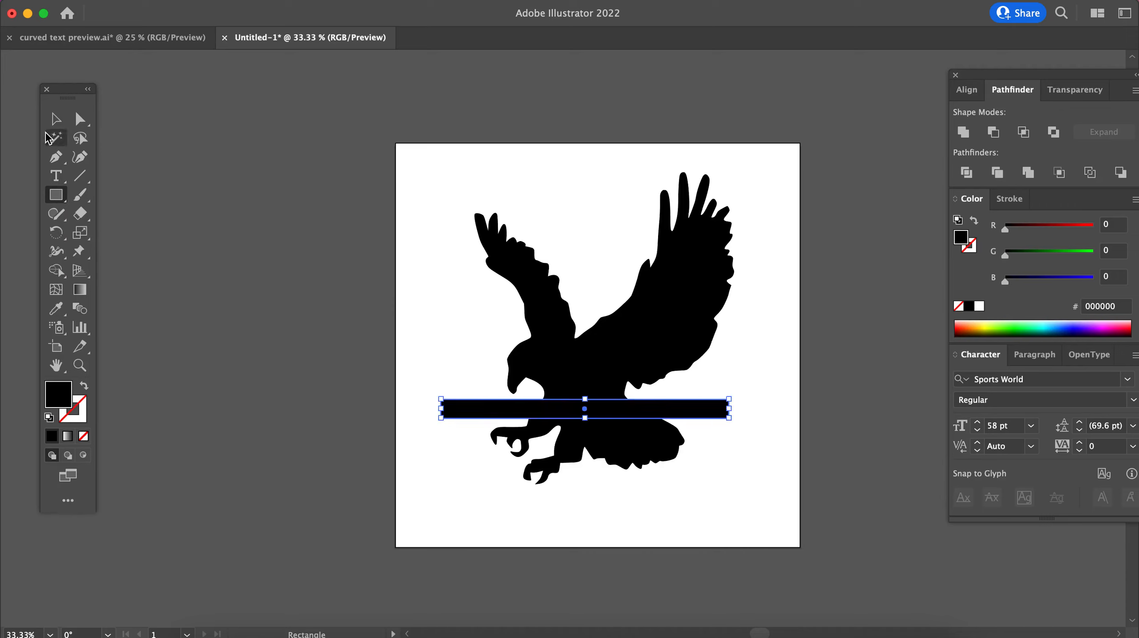
pyautogui.click(56, 119)
pyautogui.moveTo(536, 413); pyautogui.dragTo(544, 412)
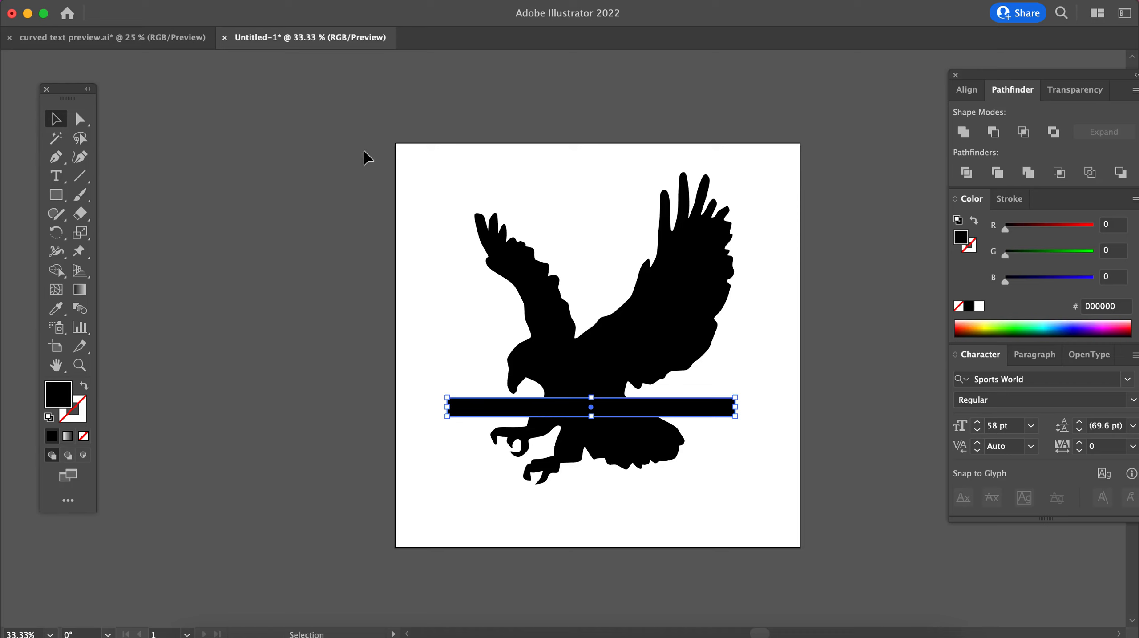
pyautogui.moveTo(363, 157); pyautogui.dragTo(825, 516)
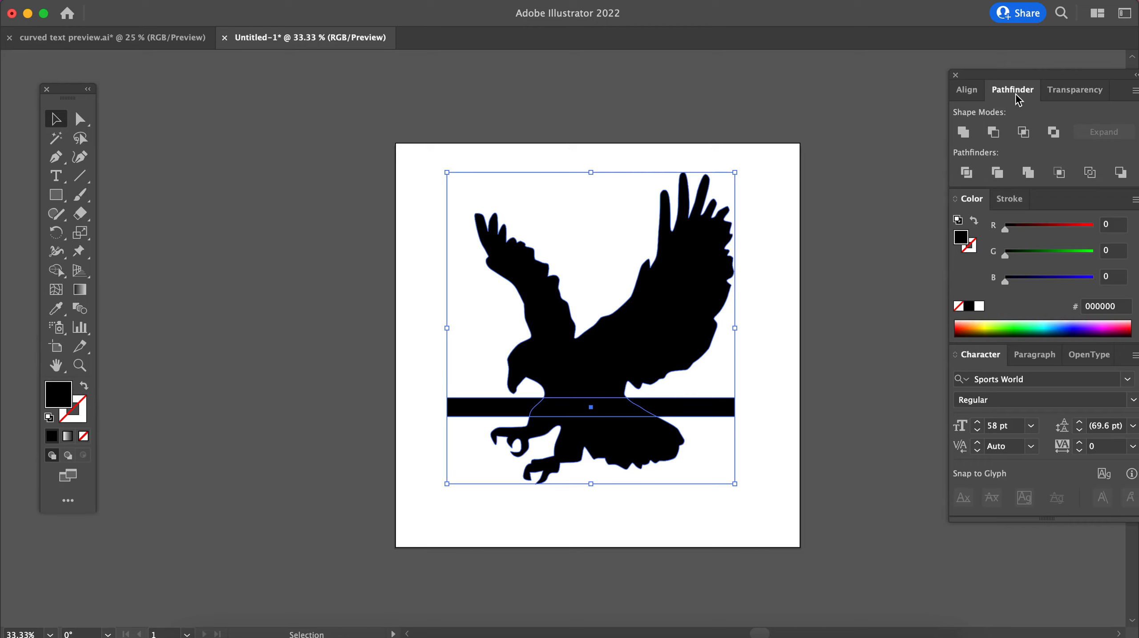
pyautogui.click(994, 133)
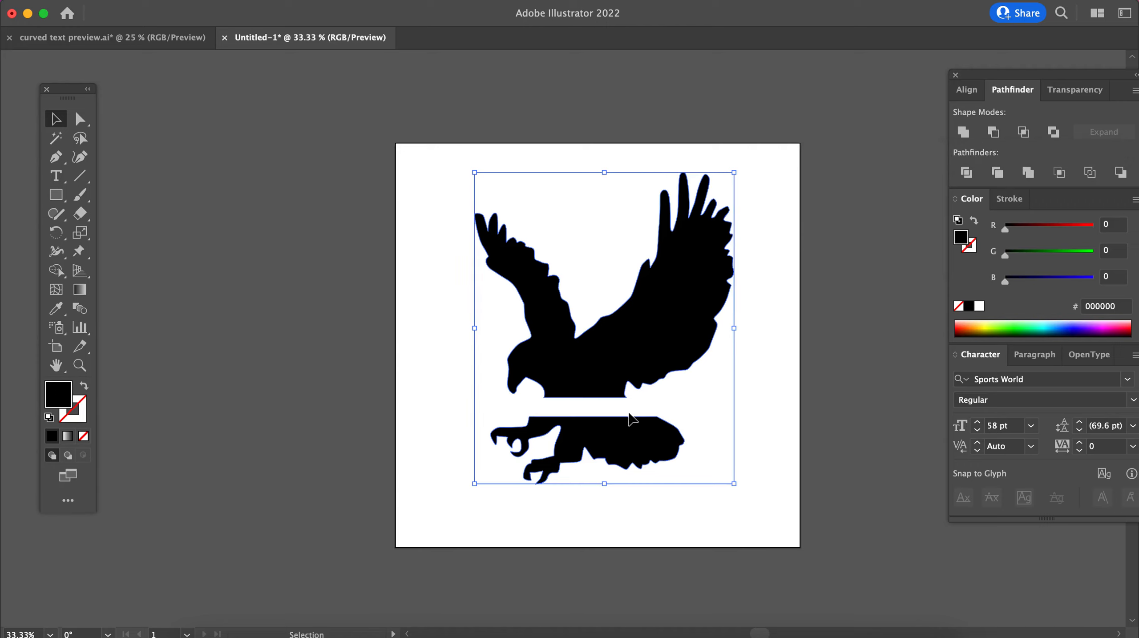
# Step: Ungroup the split eagle and move its lower part down to widen the gap
pyautogui.rightClick(627, 357)
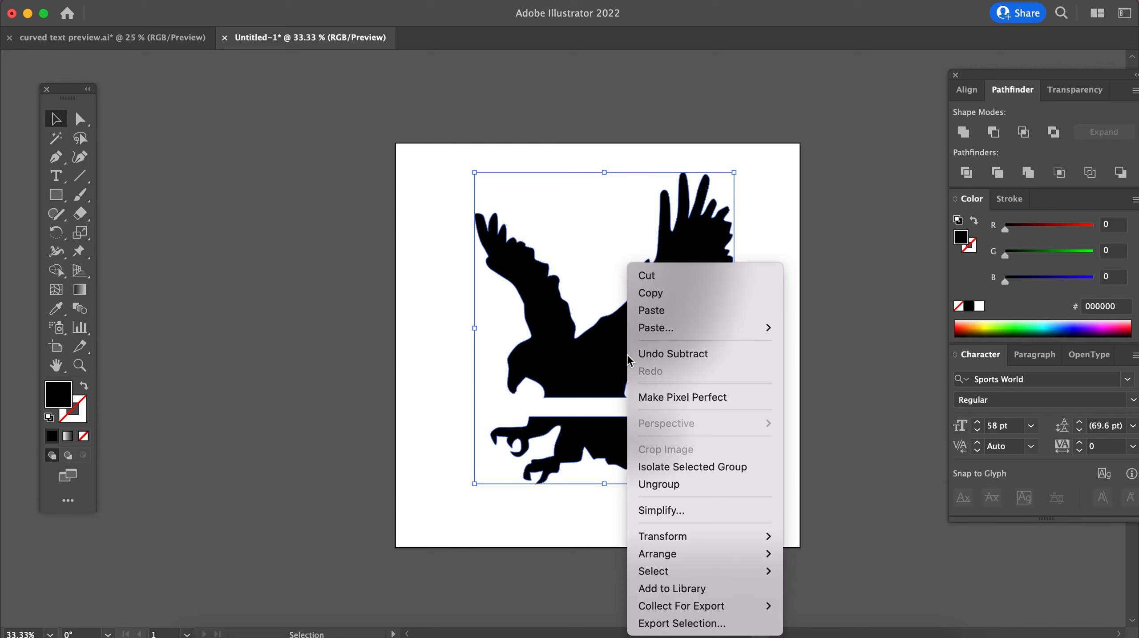
pyautogui.click(652, 484)
pyautogui.click(570, 543)
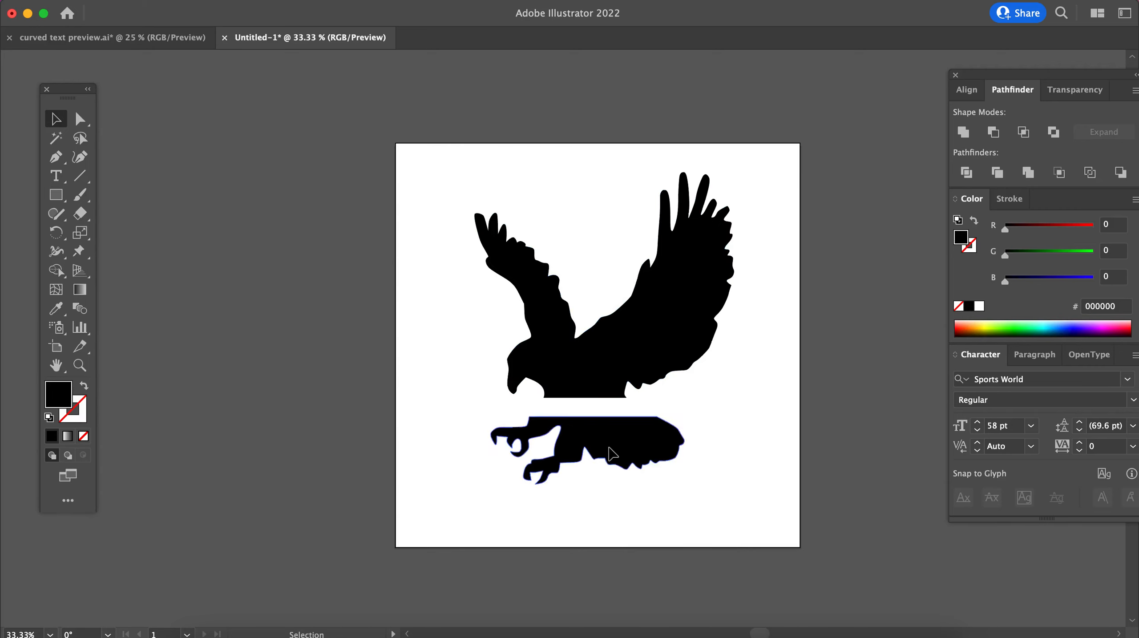
pyautogui.moveTo(609, 452); pyautogui.dragTo(611, 468)
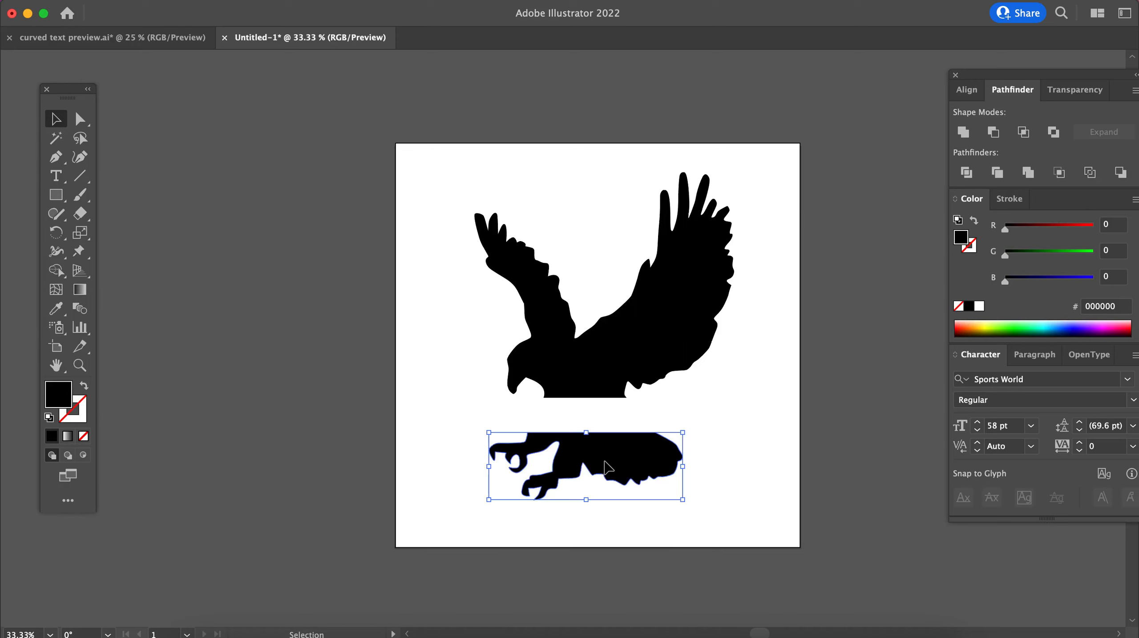
pyautogui.click(283, 340)
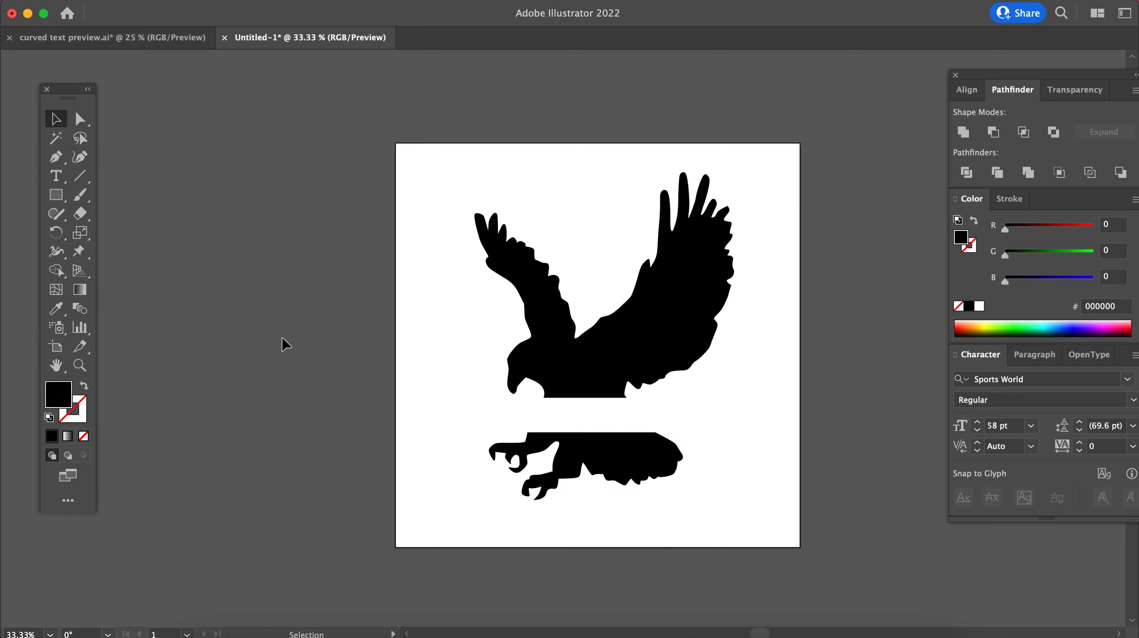
# Step: Draw a thin black bar along the cut edge of the upper eagle part and duplicate it onto the lower part's cut edge
pyautogui.click(54, 202)
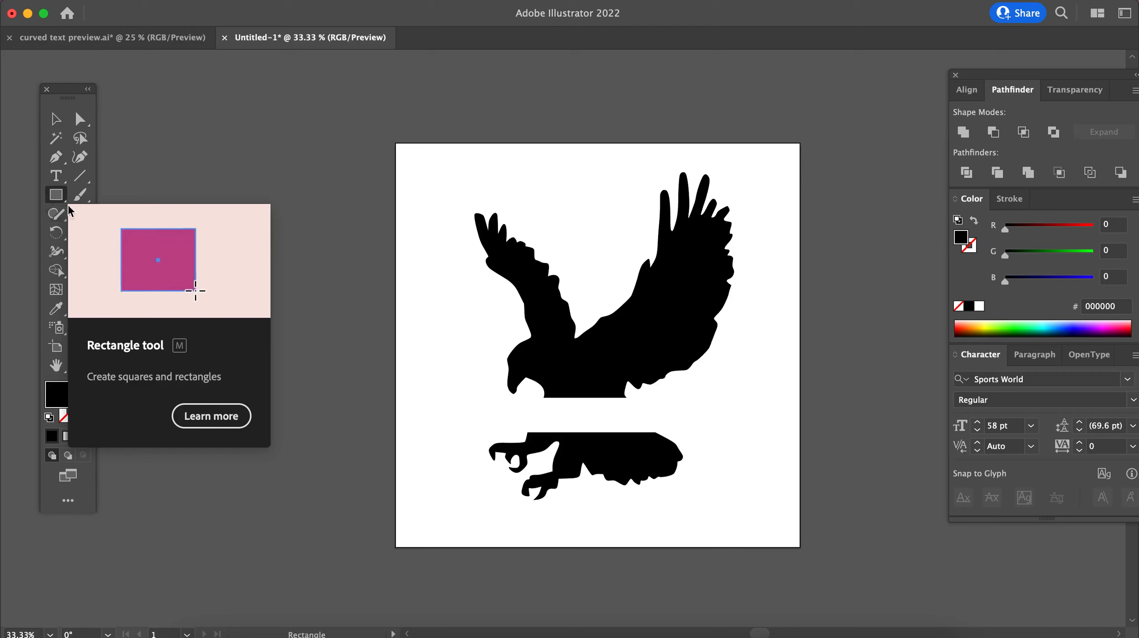
pyautogui.moveTo(536, 405); pyautogui.dragTo(688, 404)
pyautogui.click(57, 118)
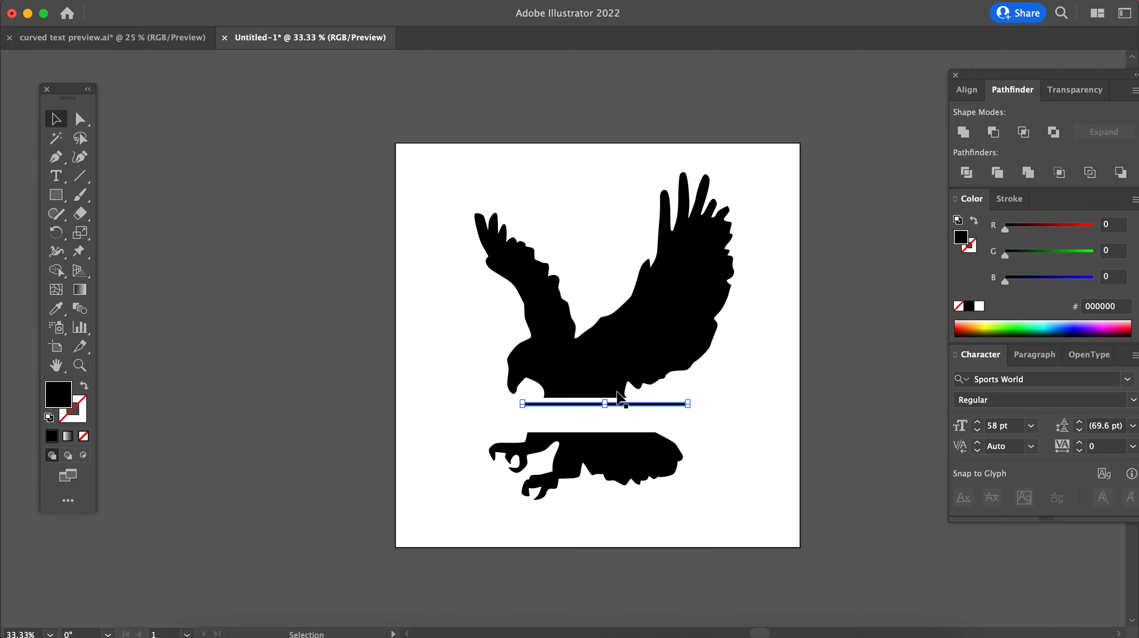
pyautogui.moveTo(618, 404); pyautogui.dragTo(602, 398)
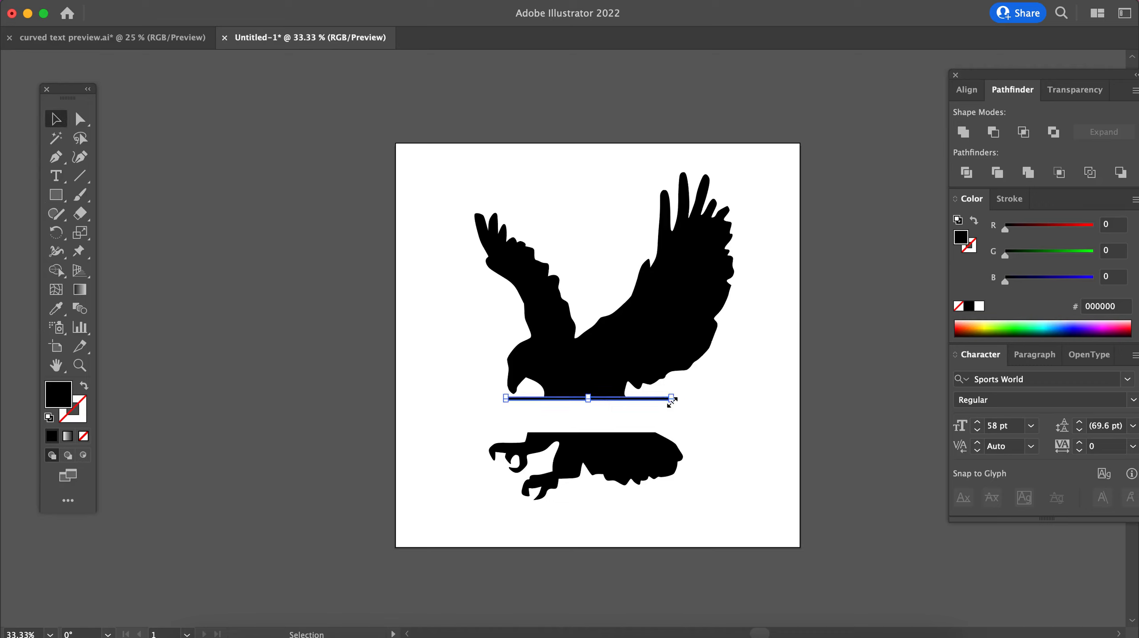
pyautogui.moveTo(671, 400)
pyautogui.mouseDown()
pyautogui.moveTo(710, 407)
pyautogui.moveTo(661, 399)
pyautogui.mouseUp()
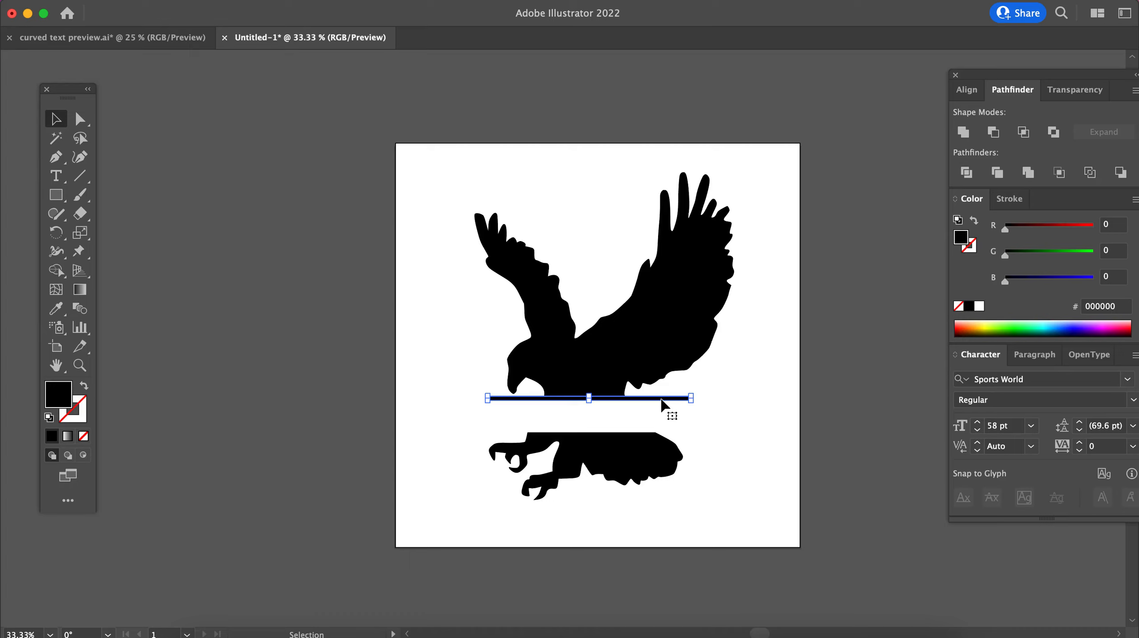
pyautogui.moveTo(666, 404); pyautogui.dragTo(667, 439)
pyautogui.click(767, 433)
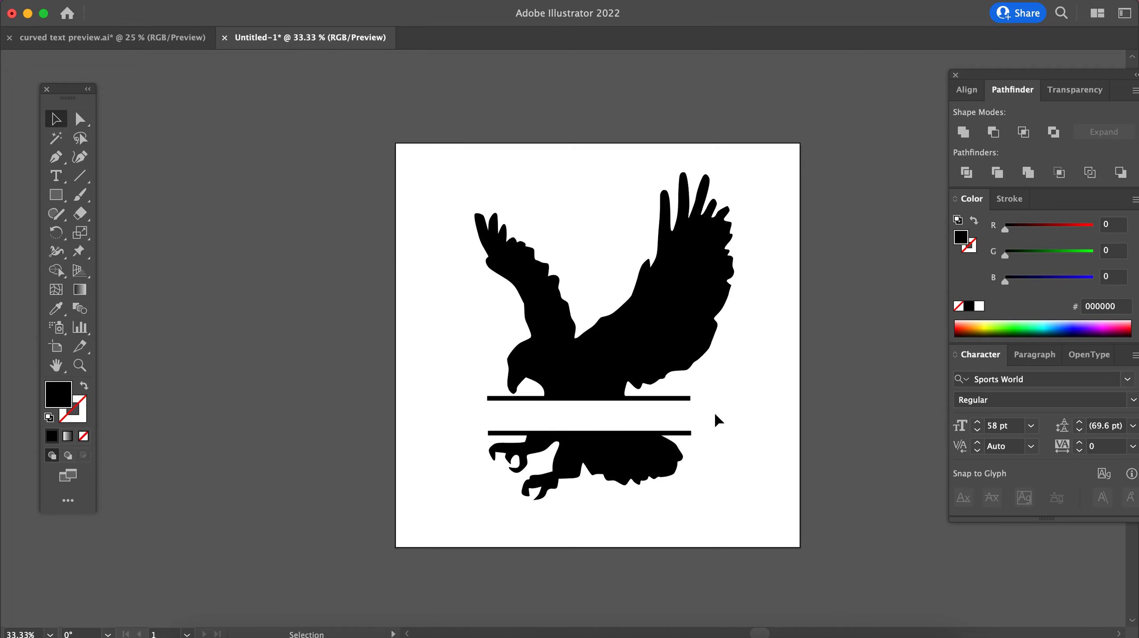
# Step: Align the two bars with each other by their horizontal centres
pyautogui.click(687, 398)
pyautogui.keyDown('shift'); pyautogui.click(687, 432); pyautogui.keyUp('shift')
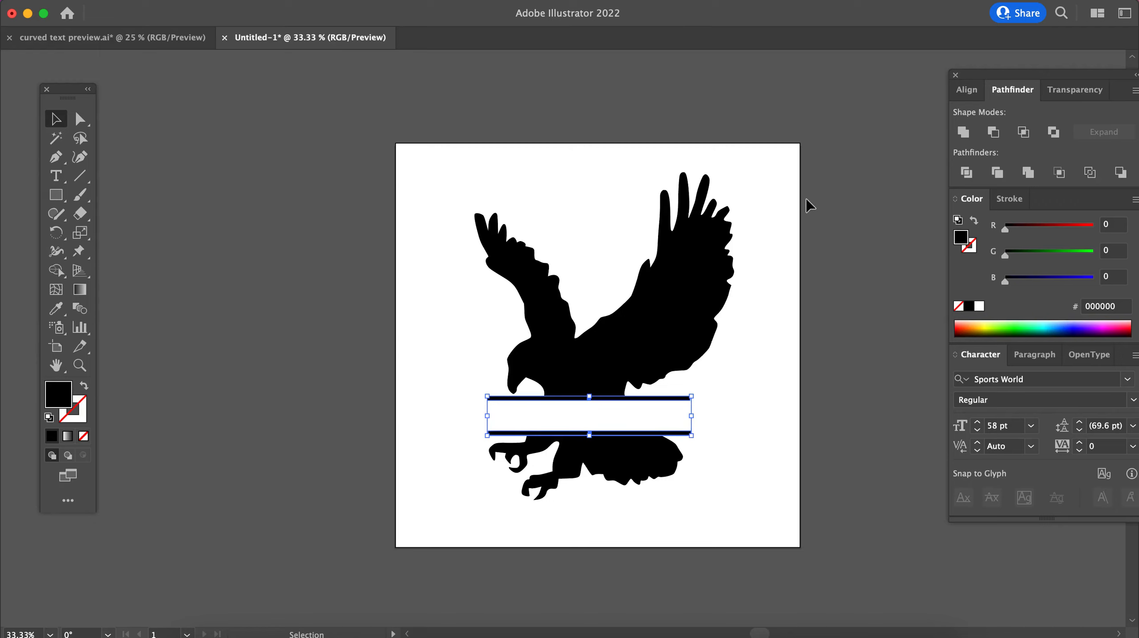
pyautogui.click(967, 90)
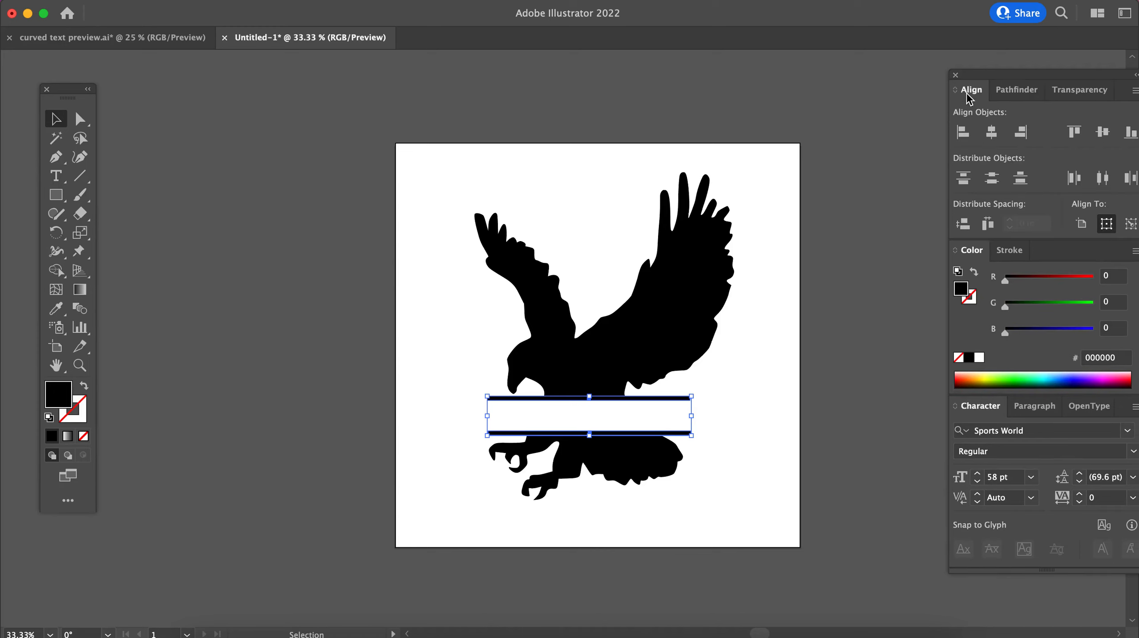
pyautogui.click(993, 136)
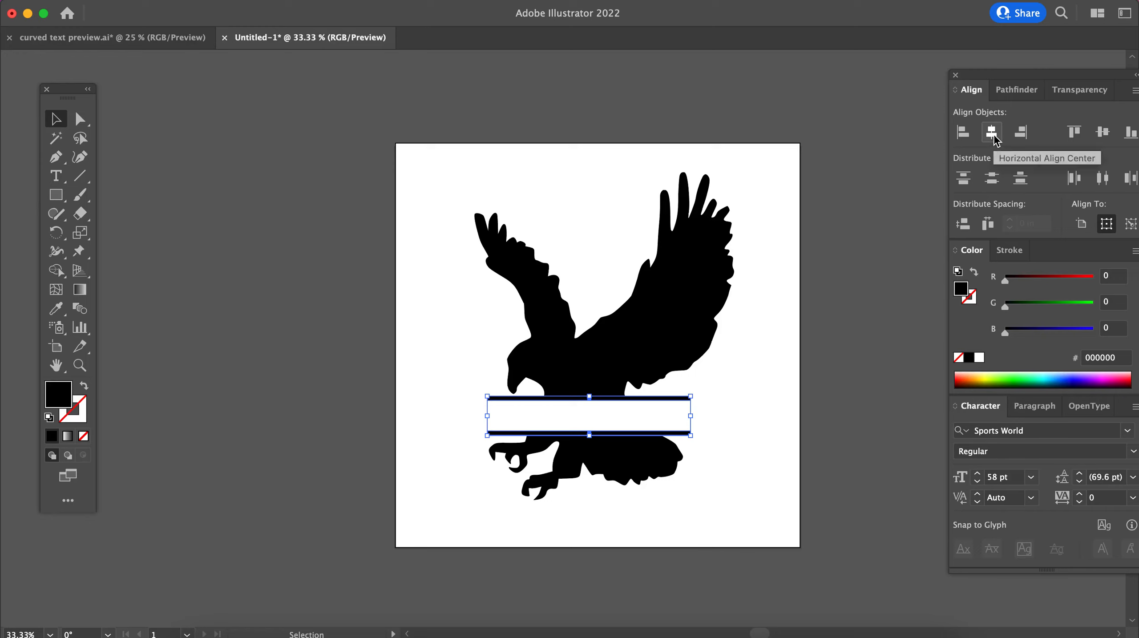
pyautogui.click(400, 274)
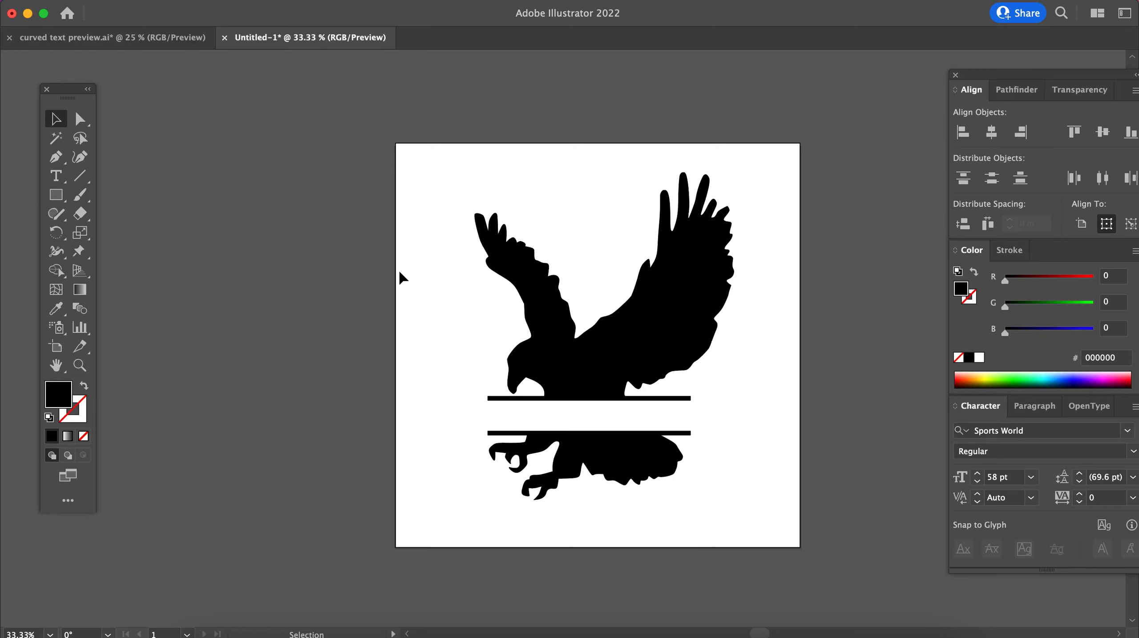
# Step: Unite the upper eagle part with the bar along its cut edge into one shape
pyautogui.moveTo(414, 146); pyautogui.dragTo(755, 305)
pyautogui.press('super+equal')
pyautogui.click(324, 399)
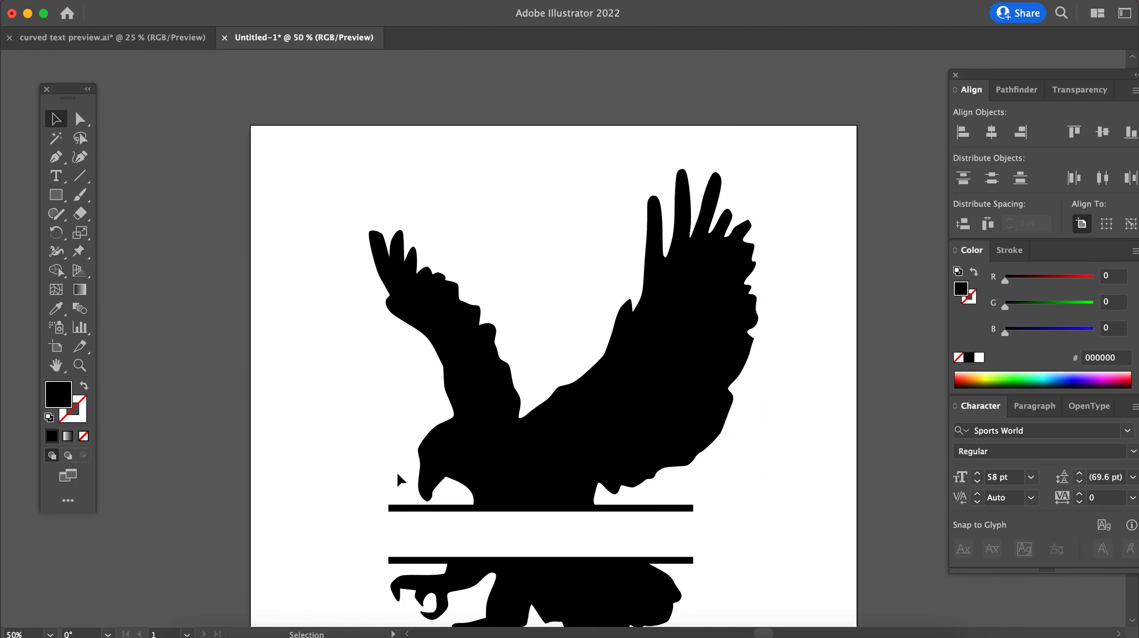
pyautogui.click(401, 509)
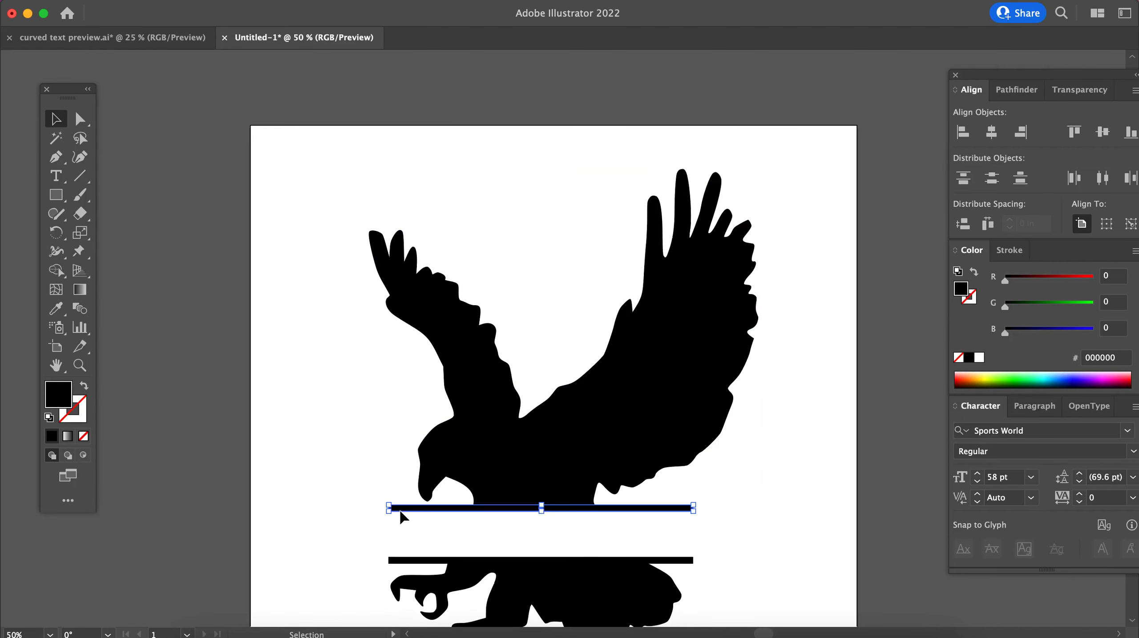
pyautogui.click(487, 431)
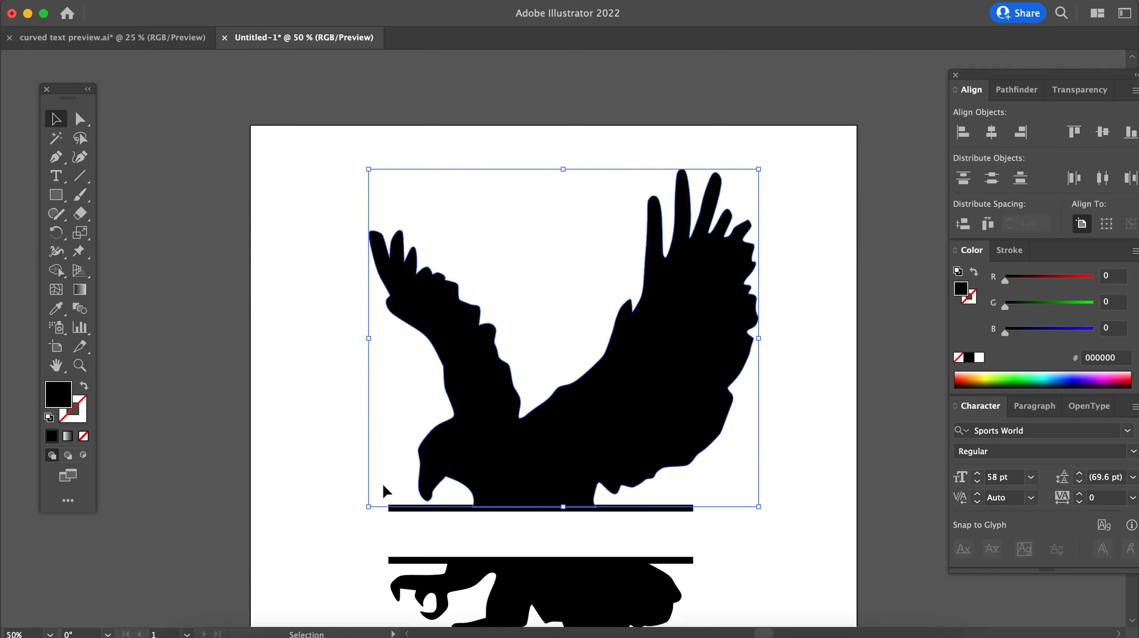
pyautogui.press('super+equal')
pyautogui.press('space')
pyautogui.moveTo(472, 452); pyautogui.dragTo(467, 261)
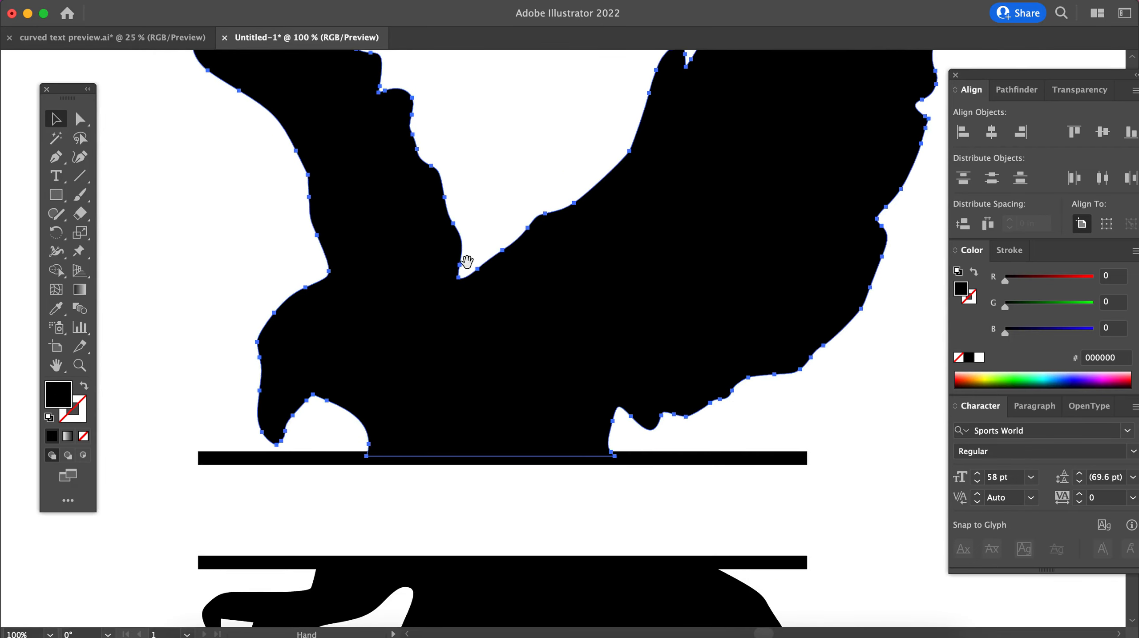
pyautogui.click(393, 473)
pyautogui.click(333, 460)
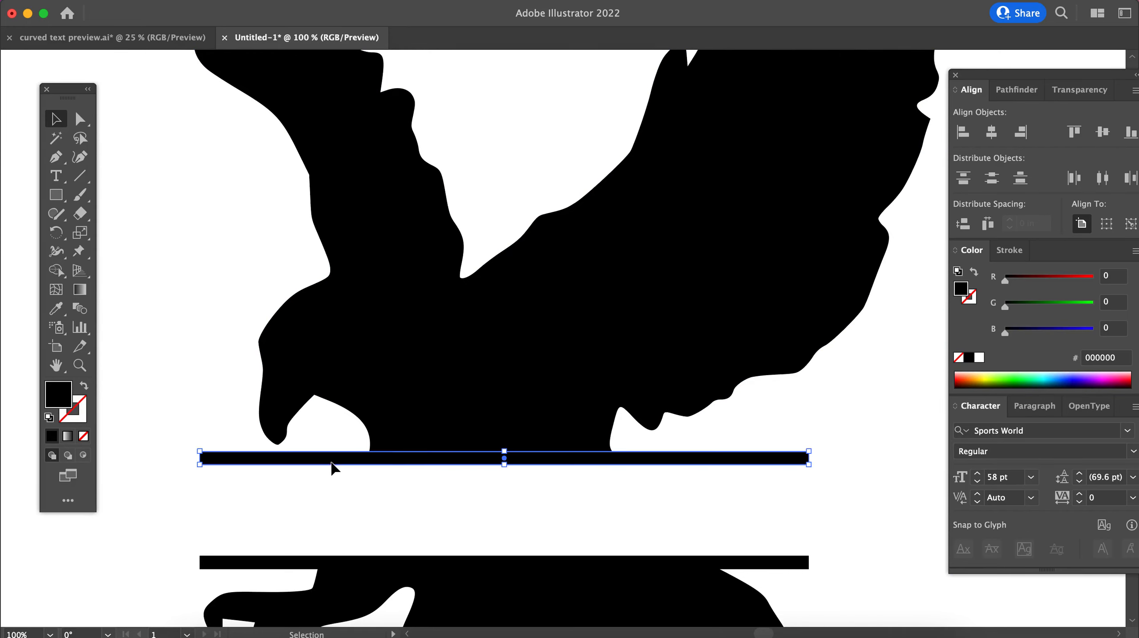
pyautogui.keyDown('shift'); pyautogui.click(424, 423); pyautogui.keyUp('shift')
pyautogui.click(305, 485)
pyautogui.click(380, 381)
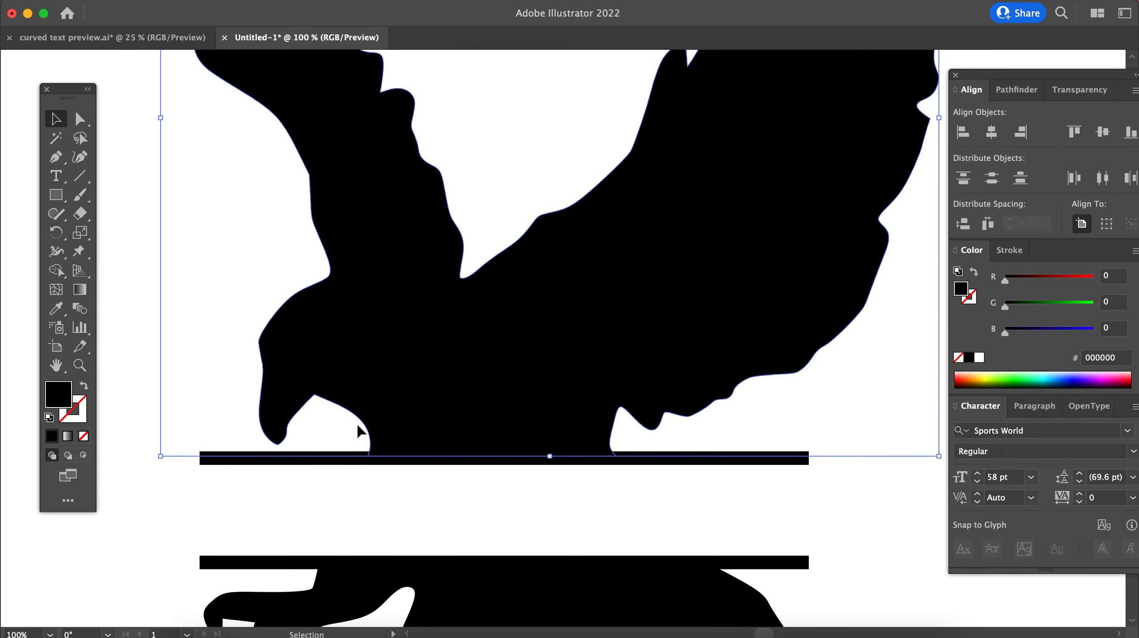
pyautogui.keyDown('shift'); pyautogui.click(292, 465); pyautogui.keyUp('shift')
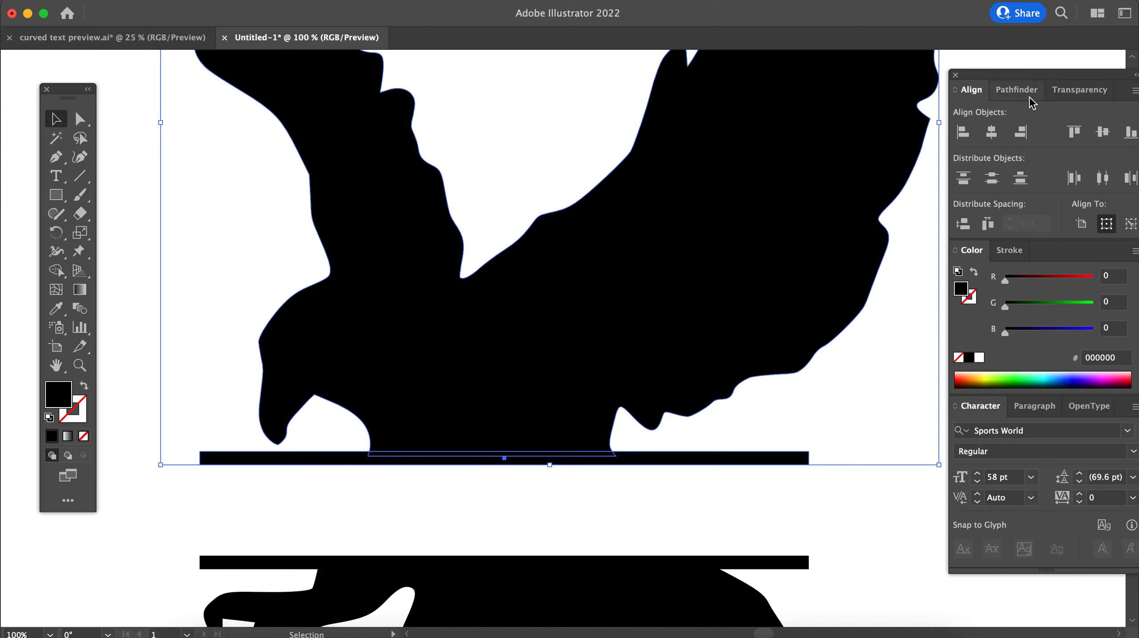
pyautogui.click(1016, 90)
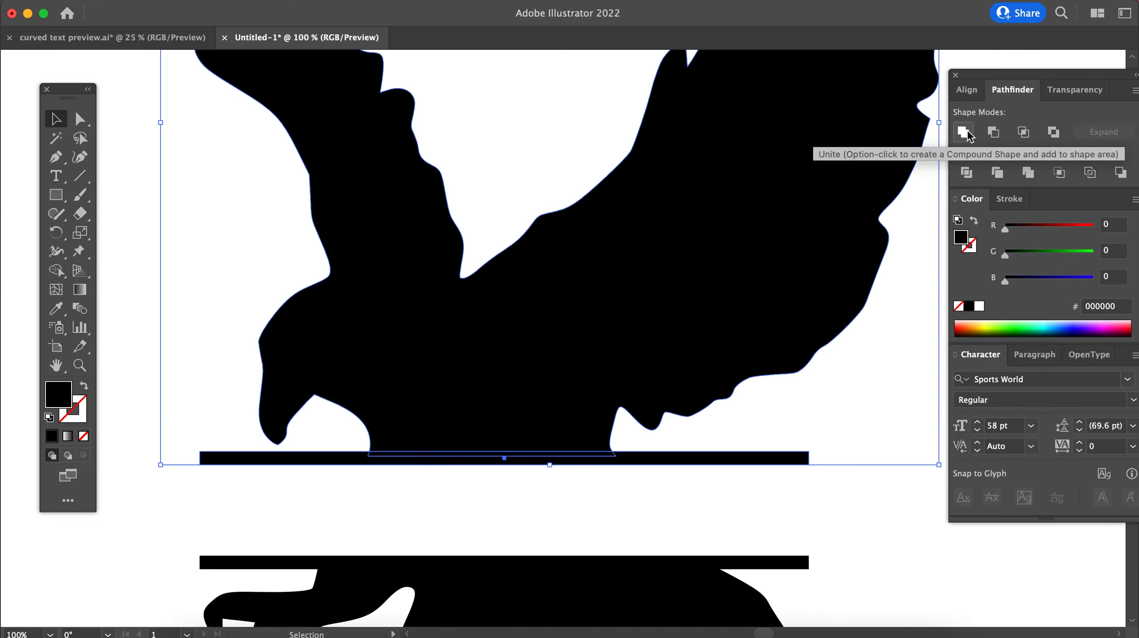
pyautogui.click(964, 132)
# Step: Unite the eagle's lower part with the bar along its cut edge into one shape
pyautogui.scroll(-5, 511, 489)
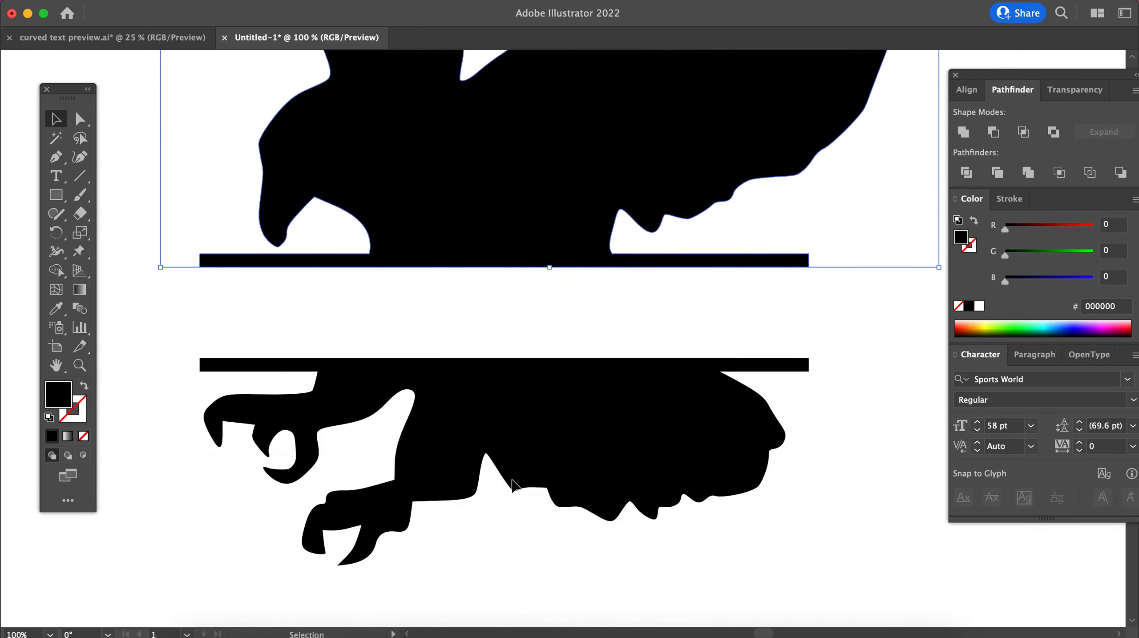
pyautogui.click(556, 402)
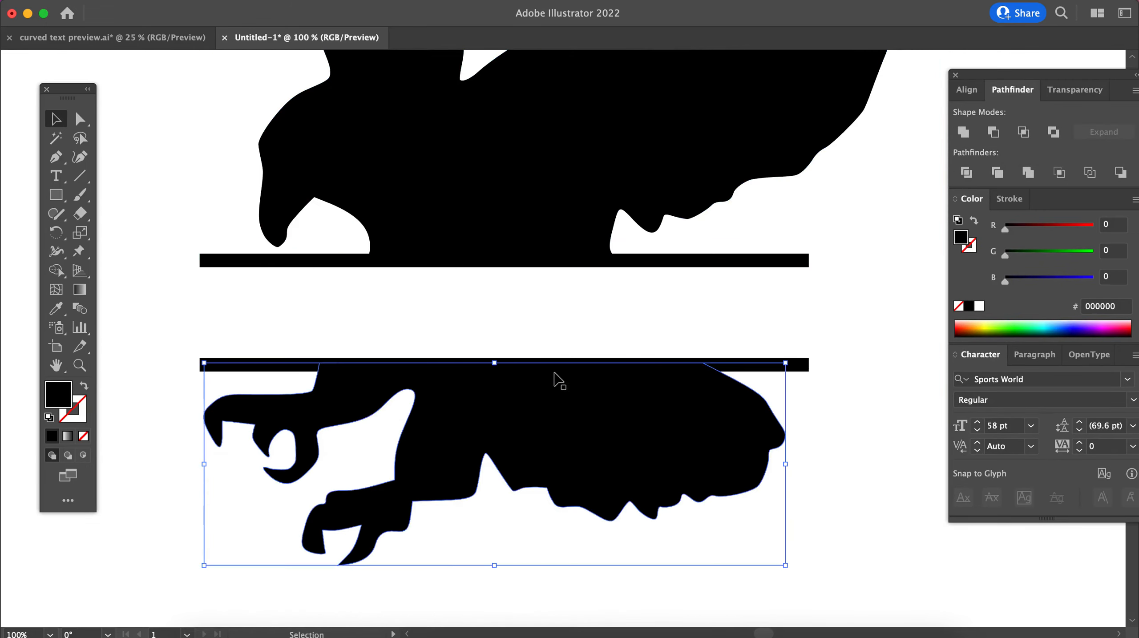
pyautogui.keyDown('shift'); pyautogui.click(215, 367); pyautogui.keyUp('shift')
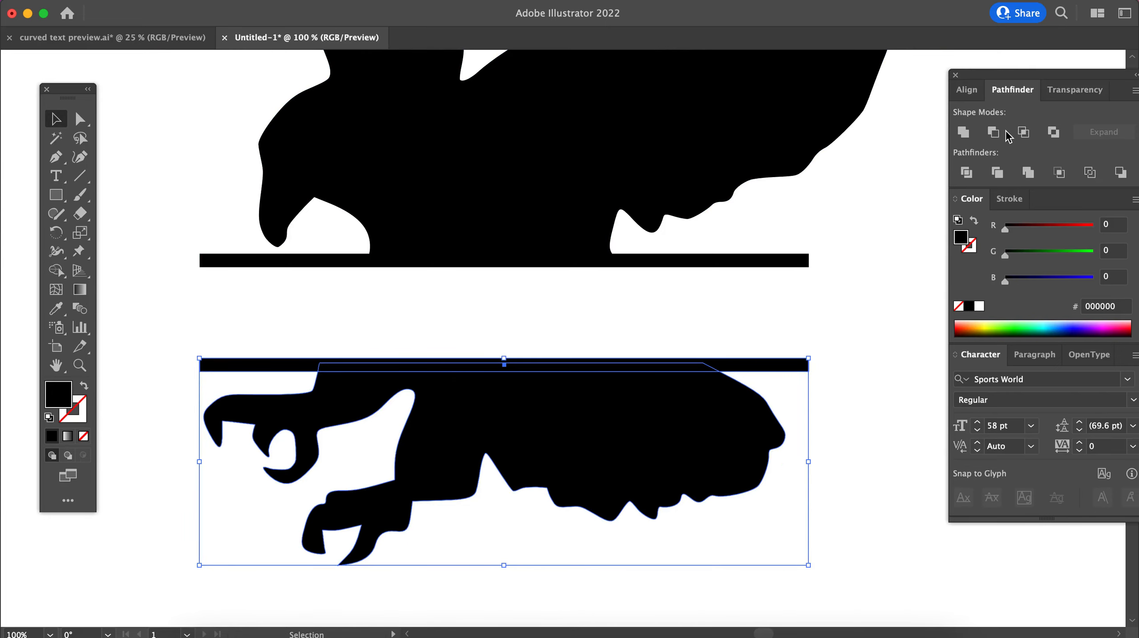
pyautogui.click(965, 132)
# Step: Move the united lower eagle part slightly down to enlarge the space between the two bars
pyautogui.press('super+minus')
pyautogui.press('super+minus')
pyautogui.press('super+minus')
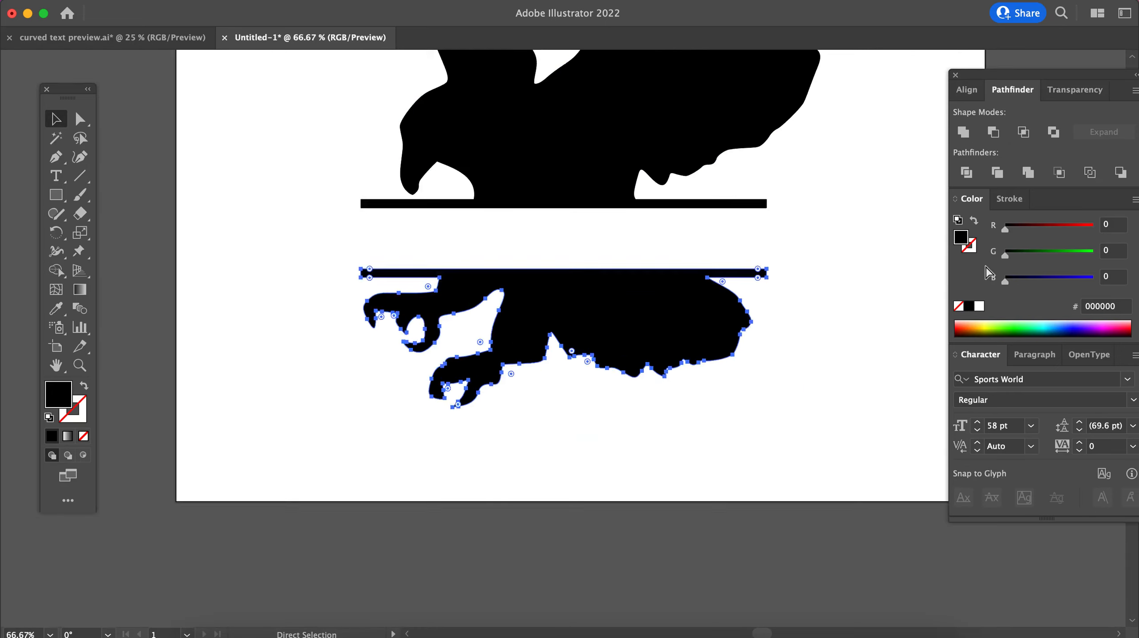
pyautogui.press('space')
pyautogui.moveTo(715, 350); pyautogui.dragTo(684, 422)
pyautogui.moveTo(594, 416); pyautogui.dragTo(596, 430)
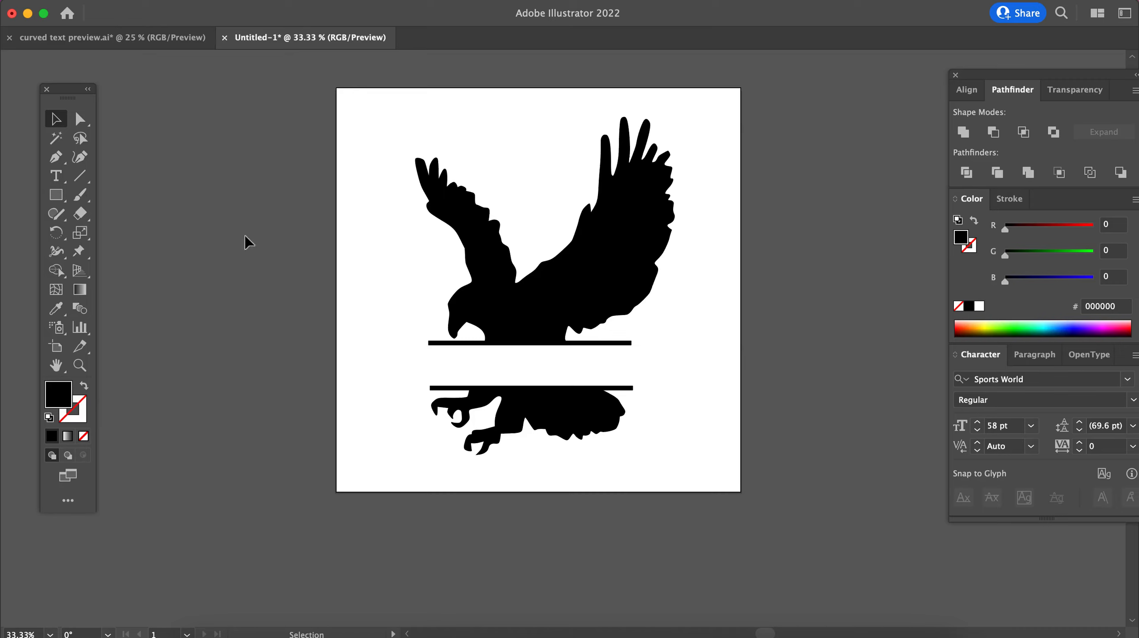
# Step: Add the text "Go Team" in the Sports World font and enlarge it to about 75.5 pt, placed in the gap between the two bars
pyautogui.click(54, 179)
pyautogui.click(446, 358)
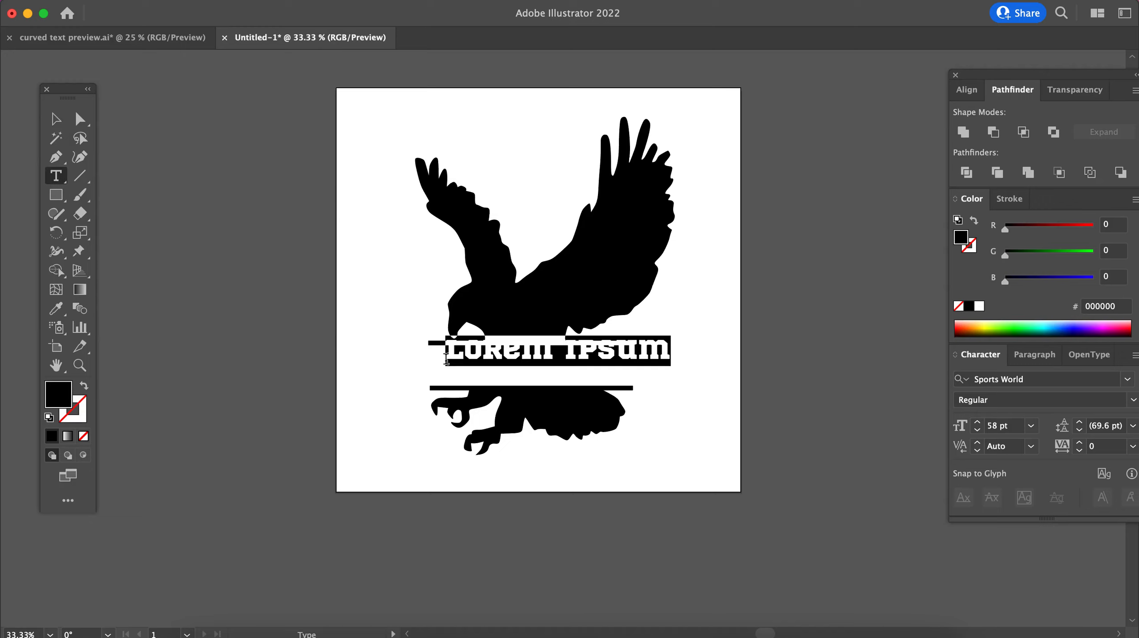
pyautogui.write('Go Team')
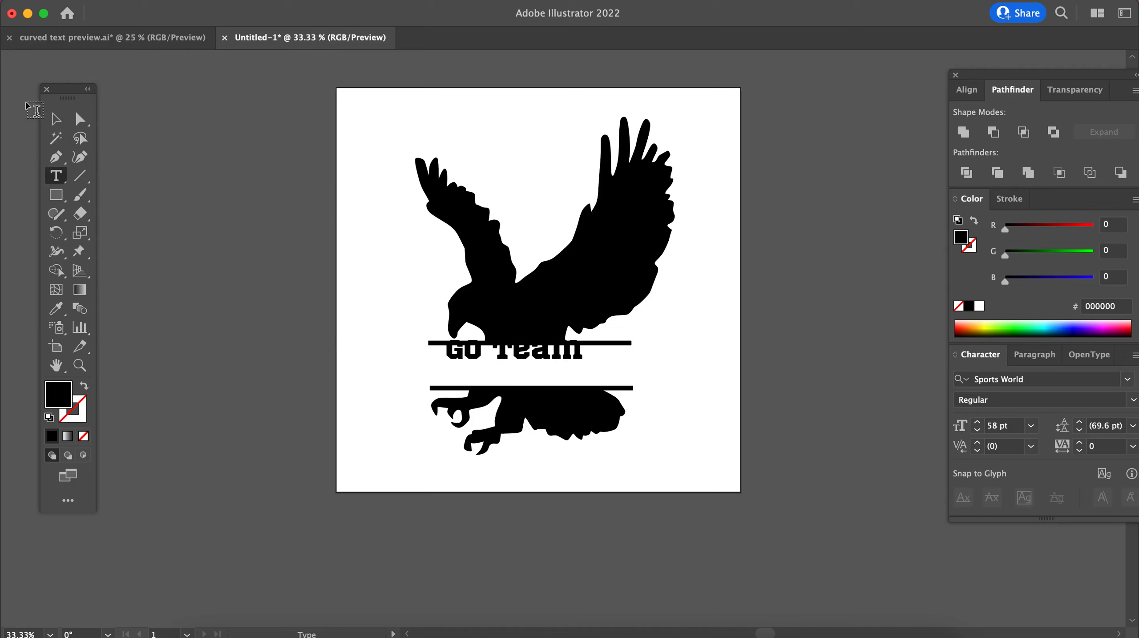
pyautogui.click(55, 119)
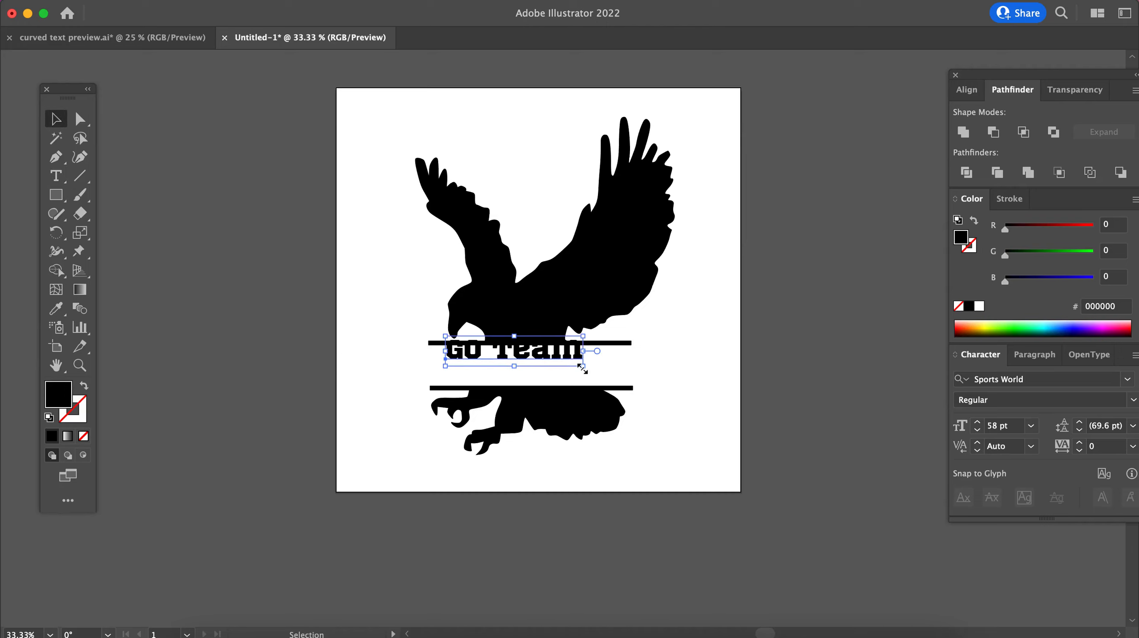
pyautogui.moveTo(582, 366)
pyautogui.mouseDown()
pyautogui.moveTo(626, 389)
pyautogui.moveTo(600, 374)
pyautogui.mouseUp()
pyautogui.click(707, 374)
# Step: Fill both the upper and lower eagle parts, including their bars, with blue 1F00B9
pyautogui.click(540, 317)
pyautogui.keyDown('shift'); pyautogui.click(571, 420); pyautogui.keyUp('shift')
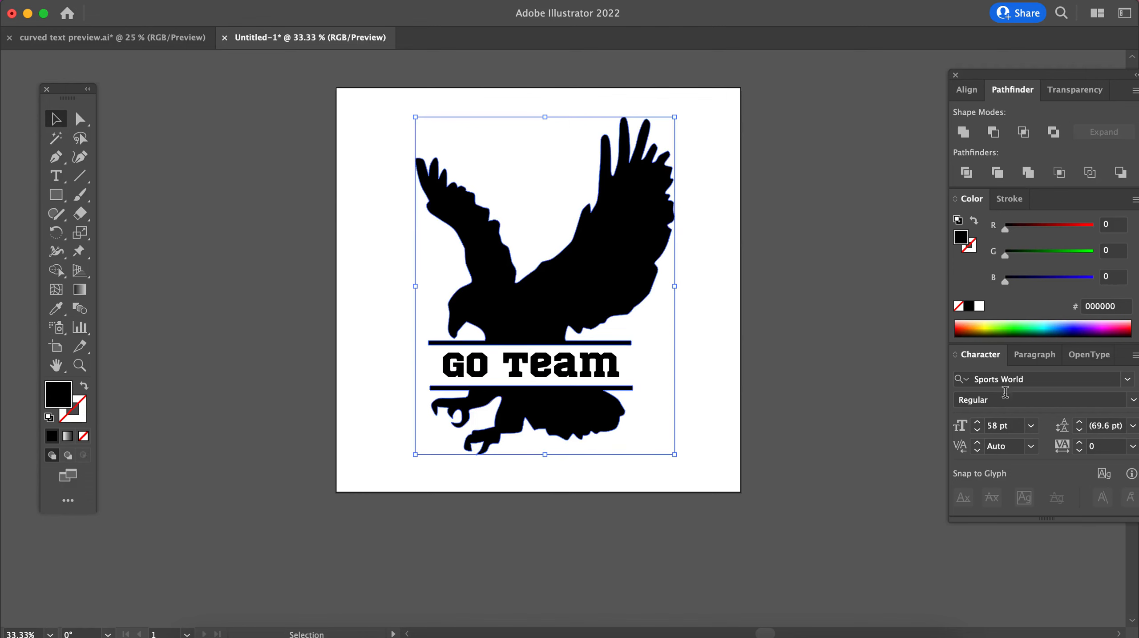
pyautogui.click(1080, 324)
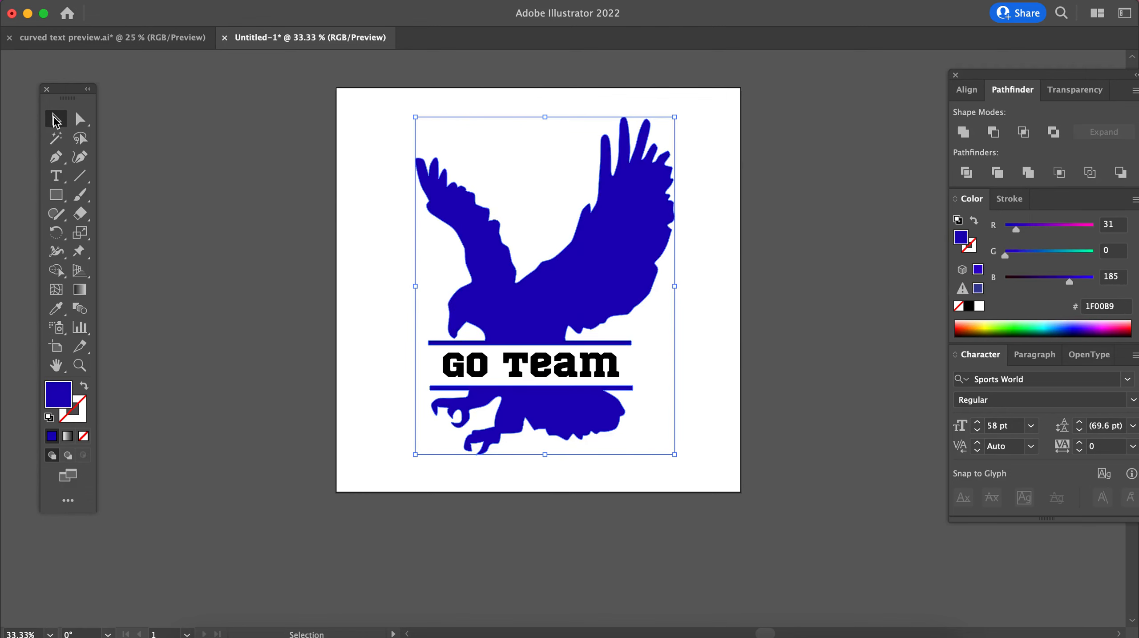
# Step: Fill the "Go Team" text with red D00038 and enlarge it slightly so it spans the full width of the bars
pyautogui.click(571, 374)
pyautogui.click(1123, 329)
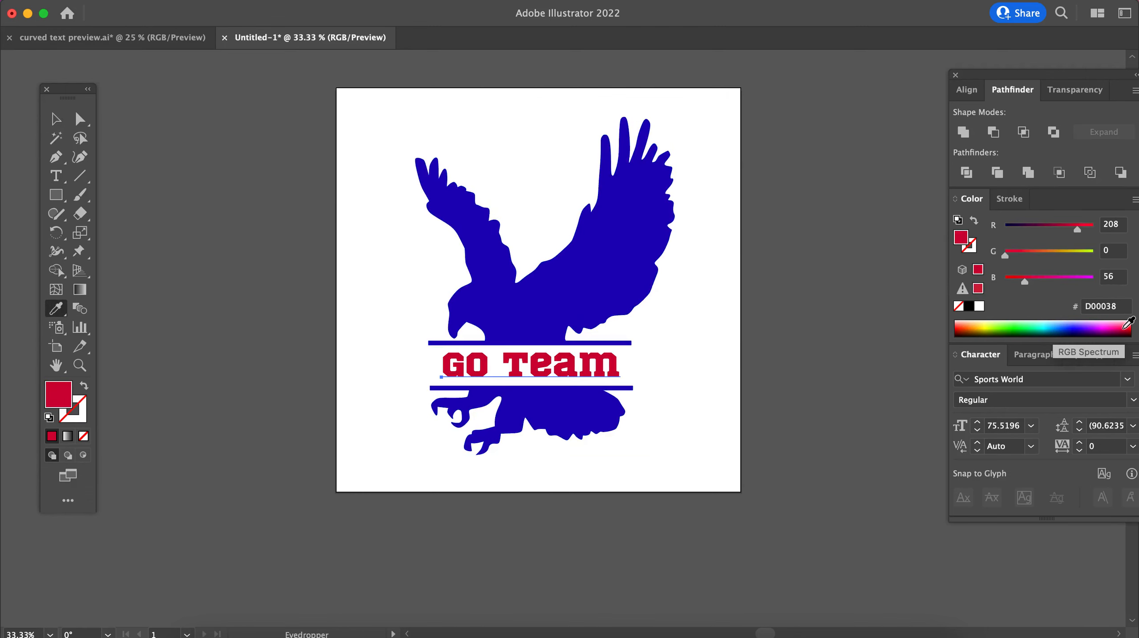
pyautogui.click(56, 119)
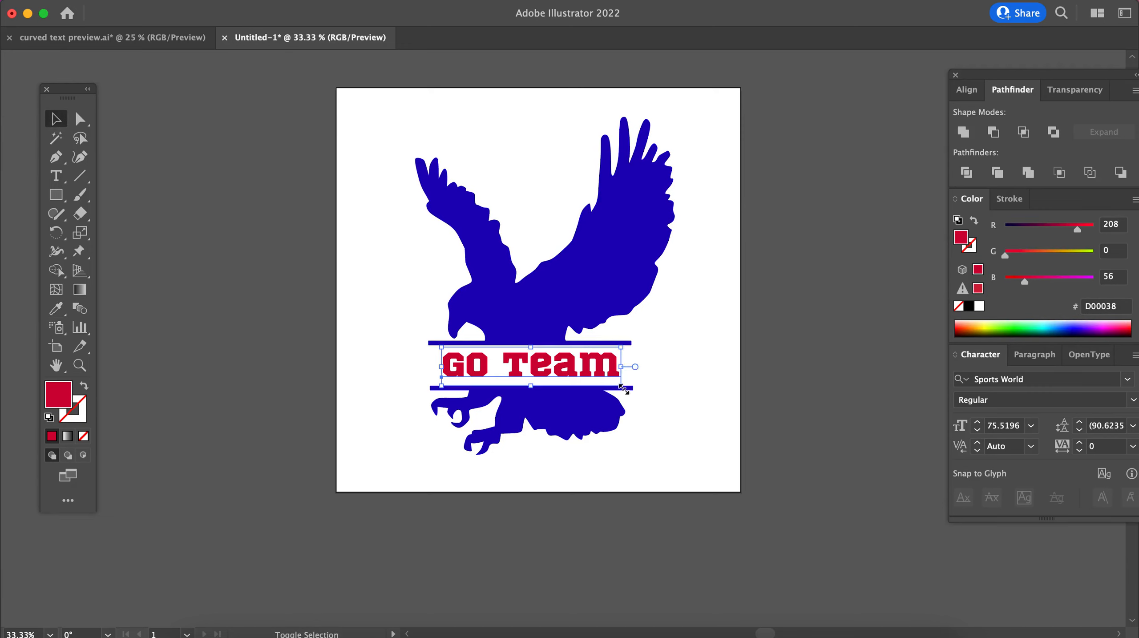
pyautogui.moveTo(620, 386); pyautogui.dragTo(624, 360)
pyautogui.click(702, 370)
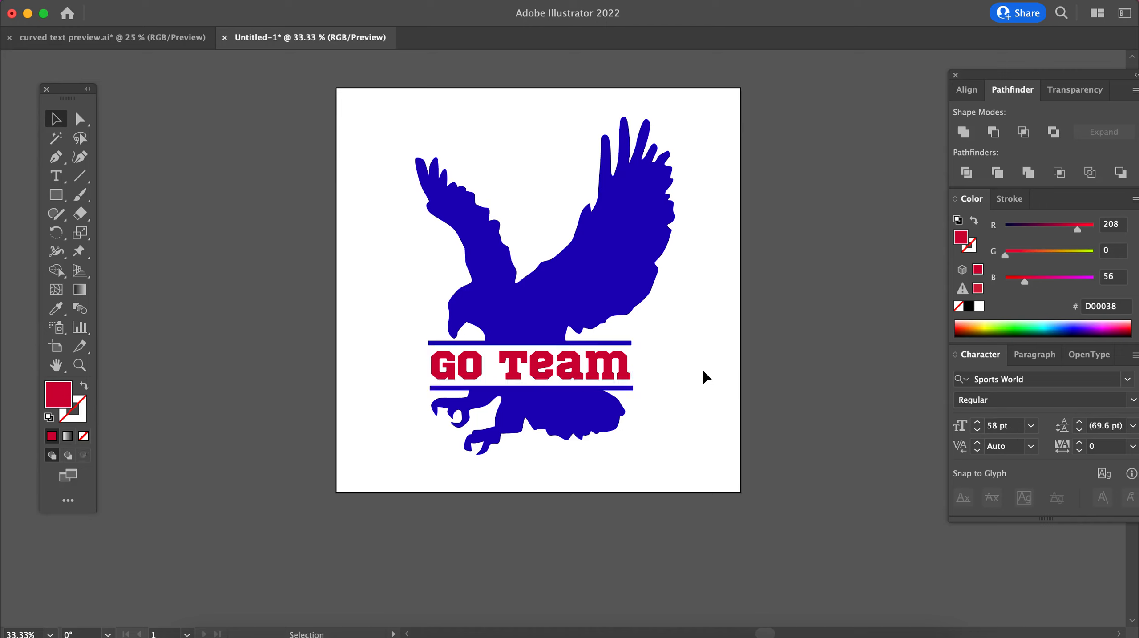